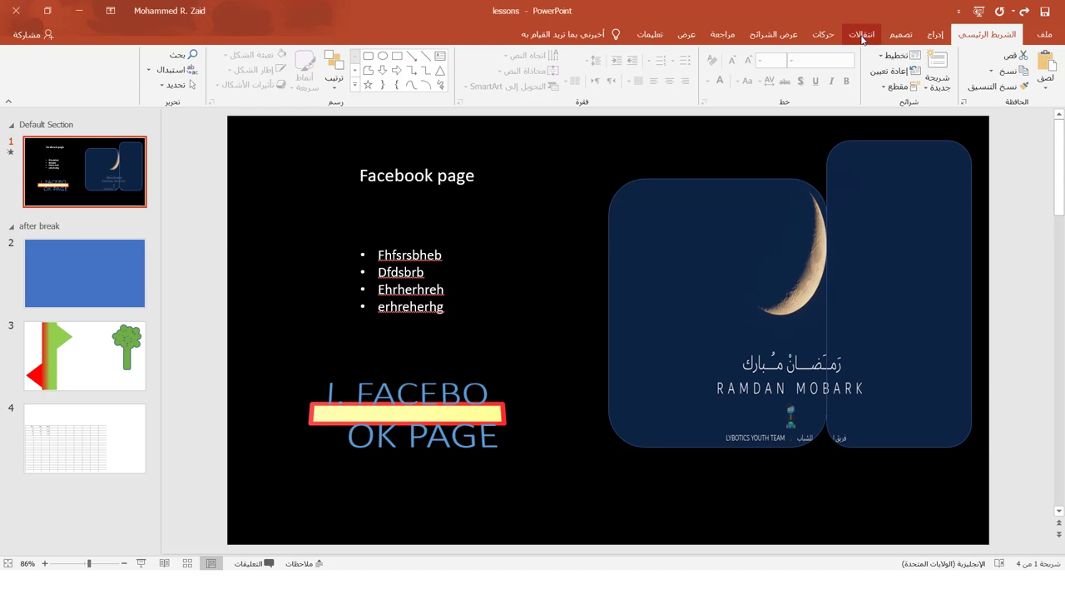
Step: Bring up the transition options and select the bulleted text box on slide 1
{"action": "left_click", "coordinate": [862, 37]}
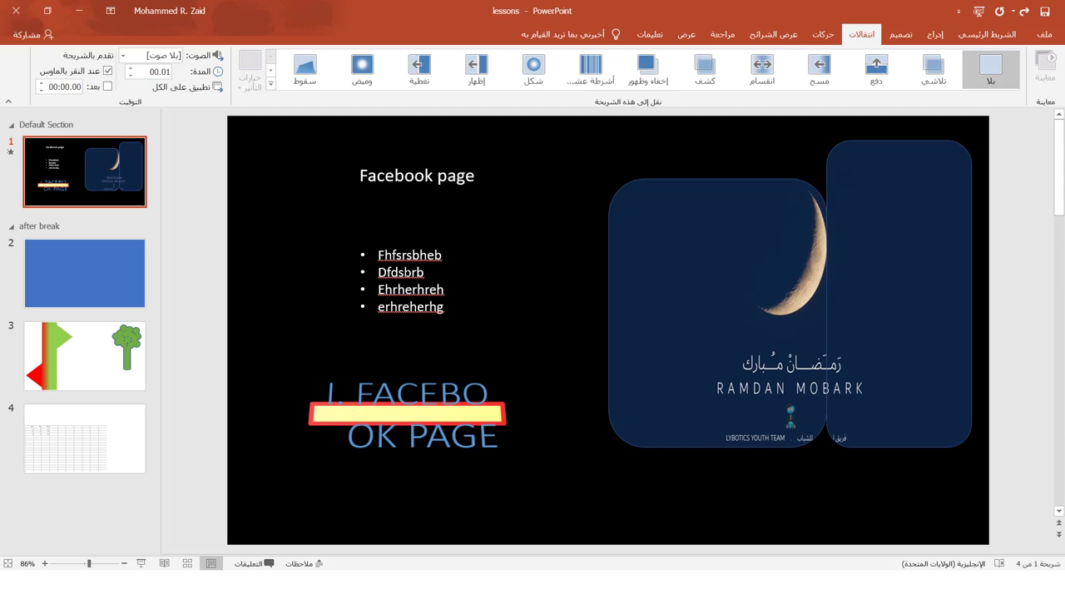
{"action": "left_click", "coordinate": [404, 272]}
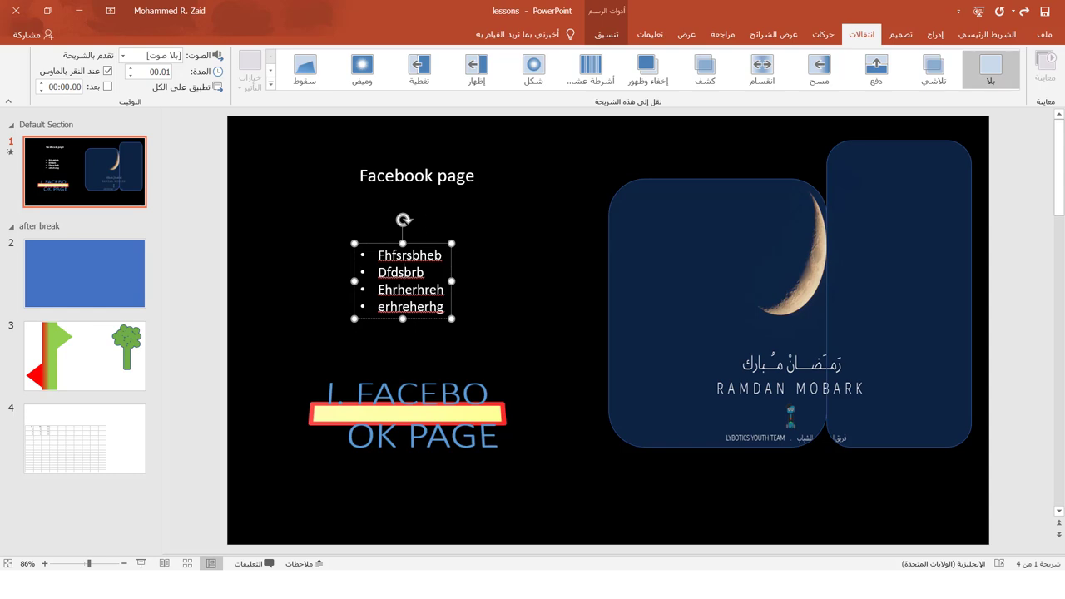
{"action": "left_click", "coordinate": [474, 176]}
{"action": "left_click", "coordinate": [753, 258]}
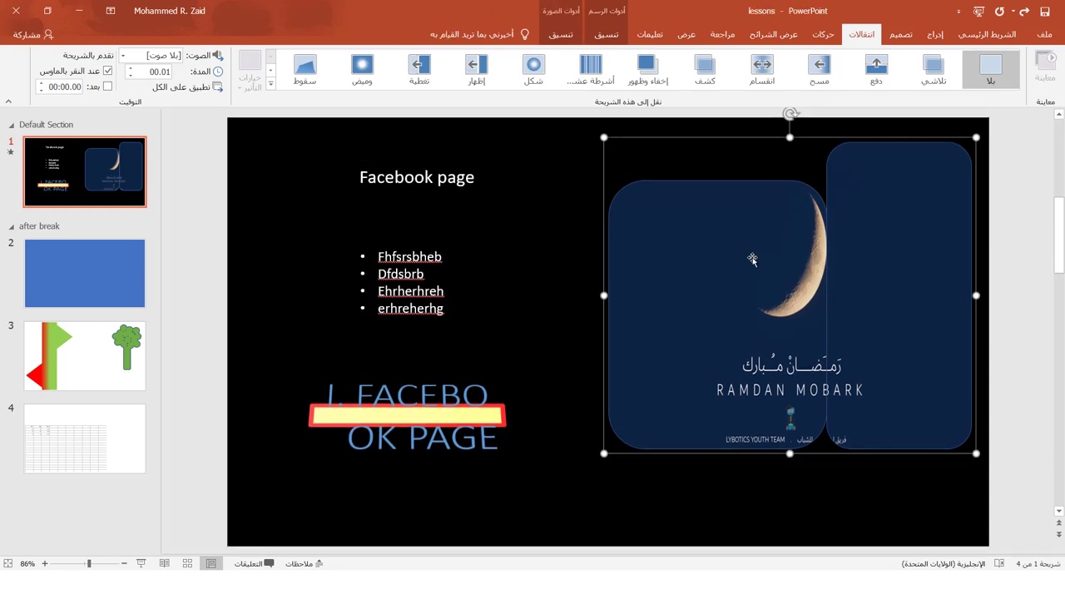
{"action": "left_click", "coordinate": [358, 283]}
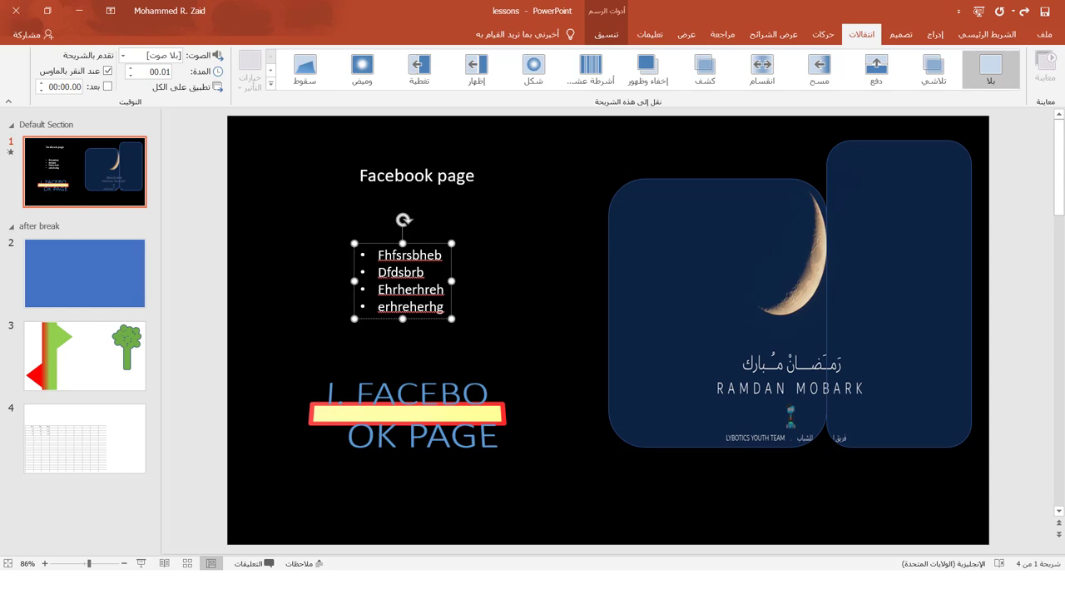
{"action": "left_click", "coordinate": [255, 135]}
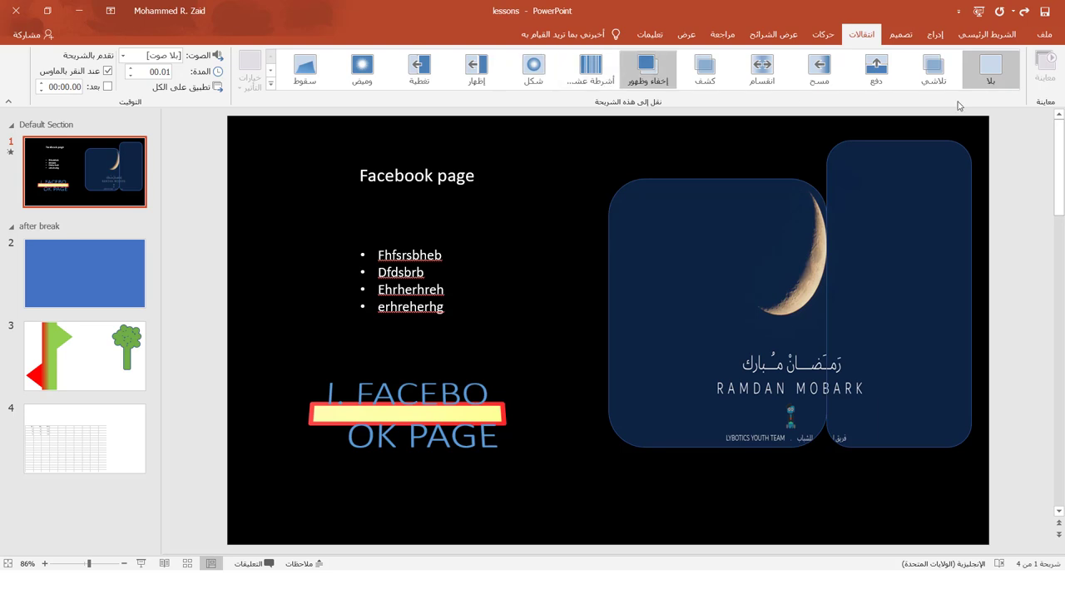
Step: Give slide 1 the Push transition and slide 2 the Page Curl transition
{"action": "left_click", "coordinate": [882, 66]}
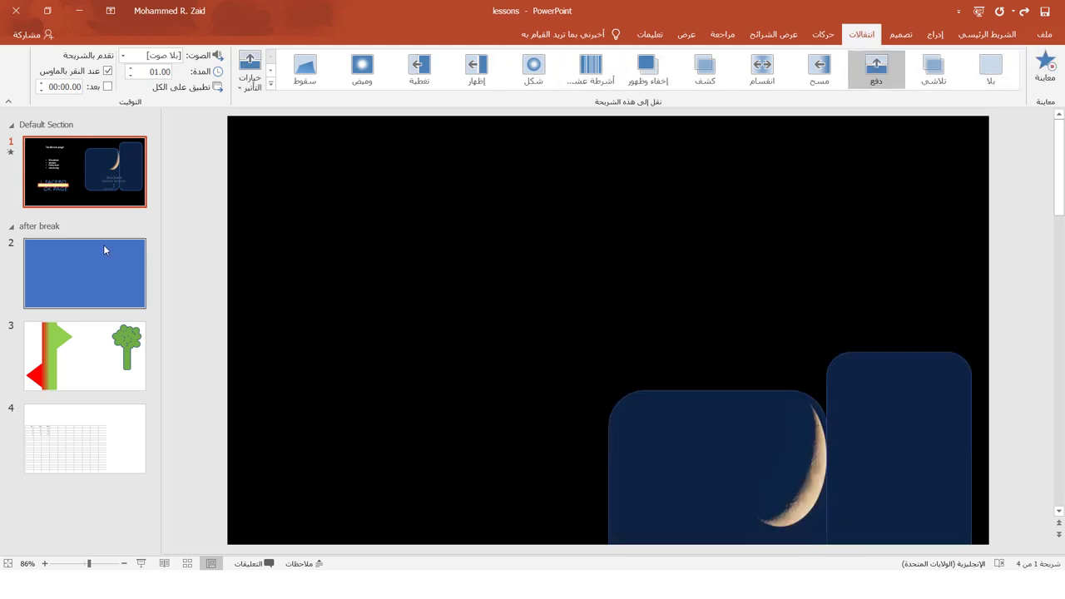
{"action": "left_click", "coordinate": [103, 245]}
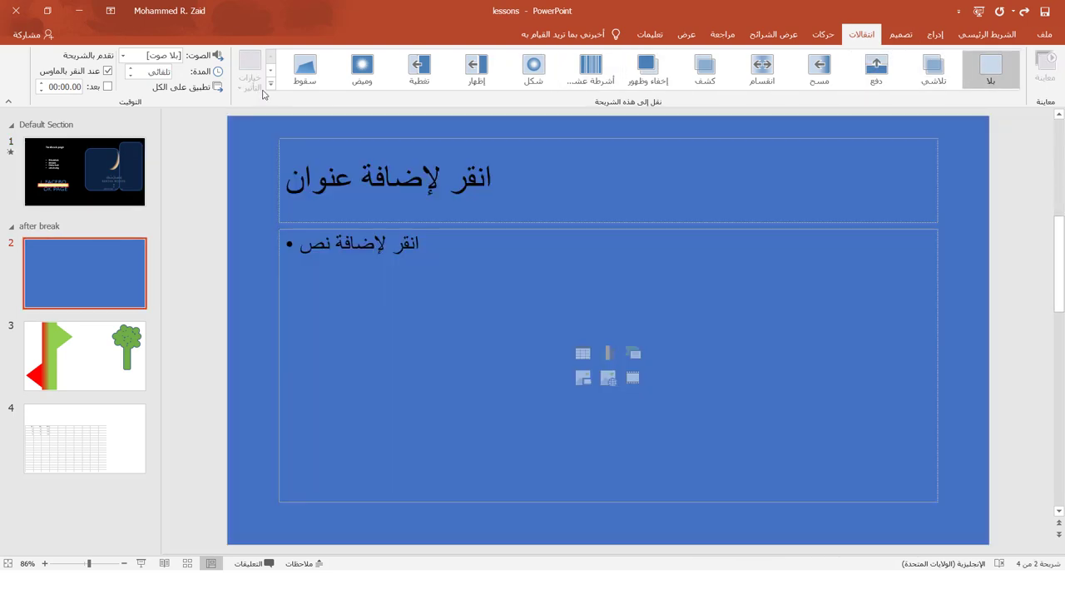
{"action": "left_click", "coordinate": [272, 84]}
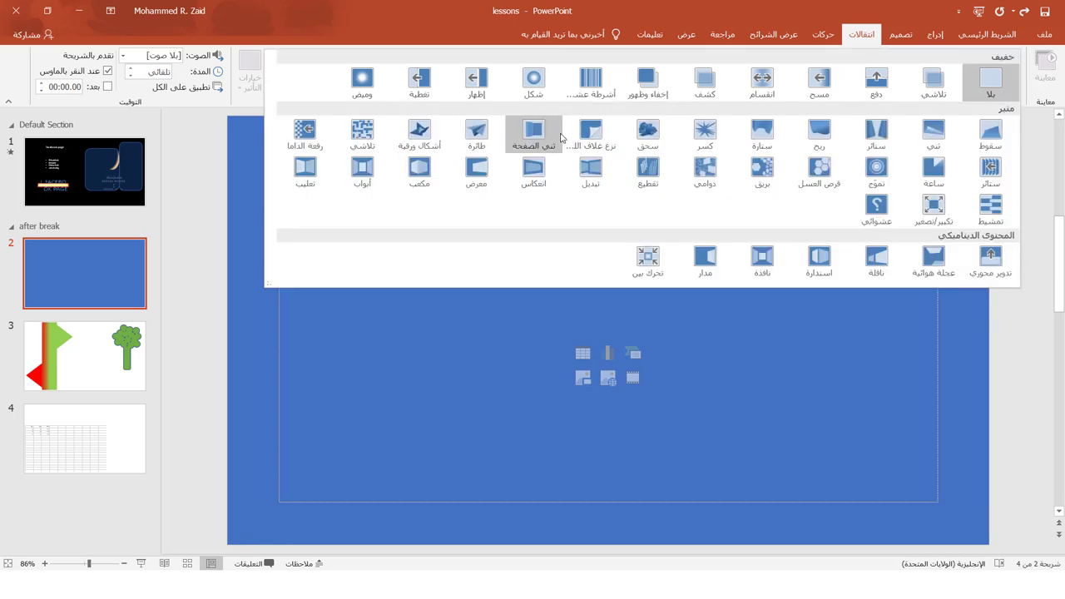
{"action": "left_click", "coordinate": [533, 133]}
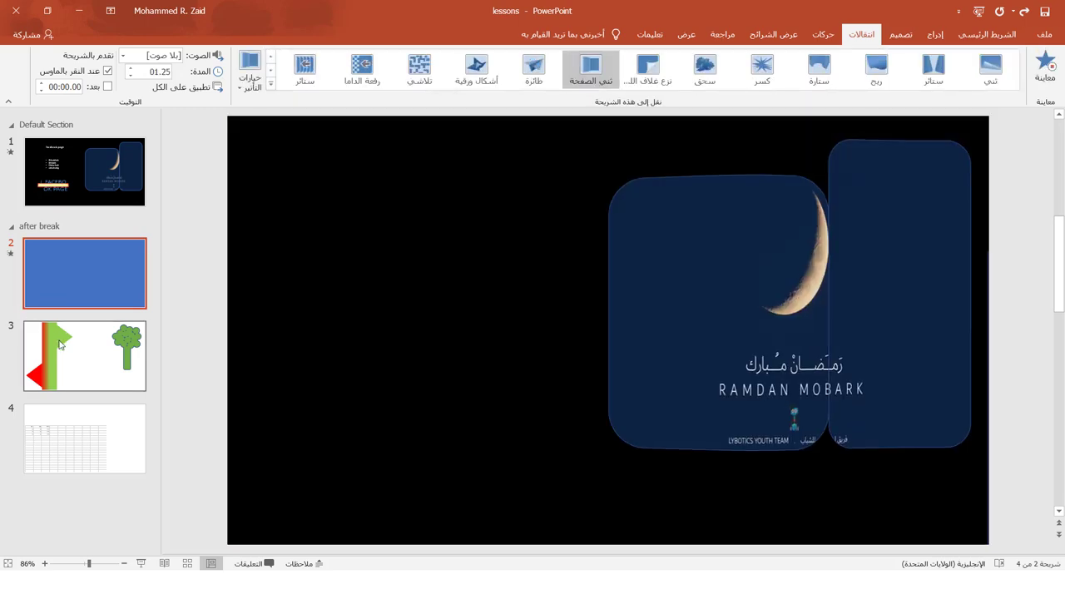
Step: Apply Reveal to slide 3 and Flash to slide 4, then return to slide 1
{"action": "left_click", "coordinate": [29, 329]}
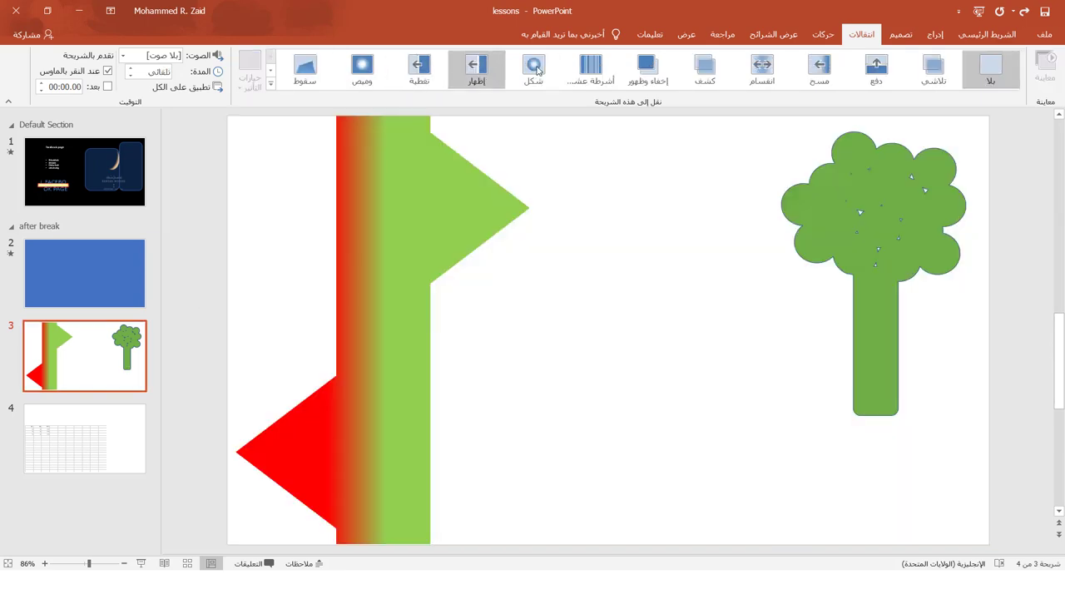
{"action": "left_click", "coordinate": [715, 73]}
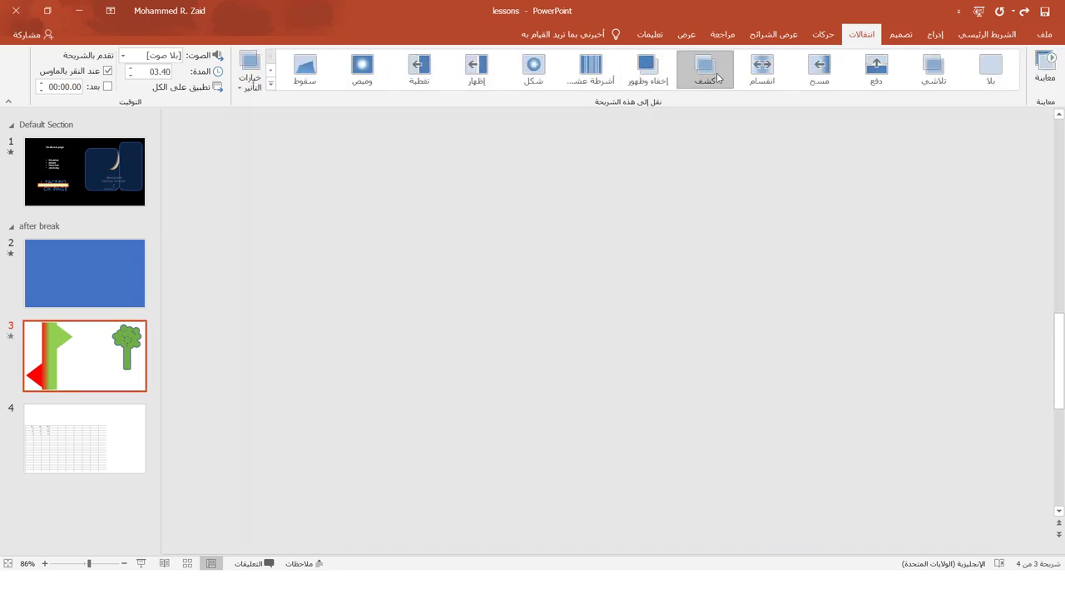
{"action": "left_click", "coordinate": [76, 428]}
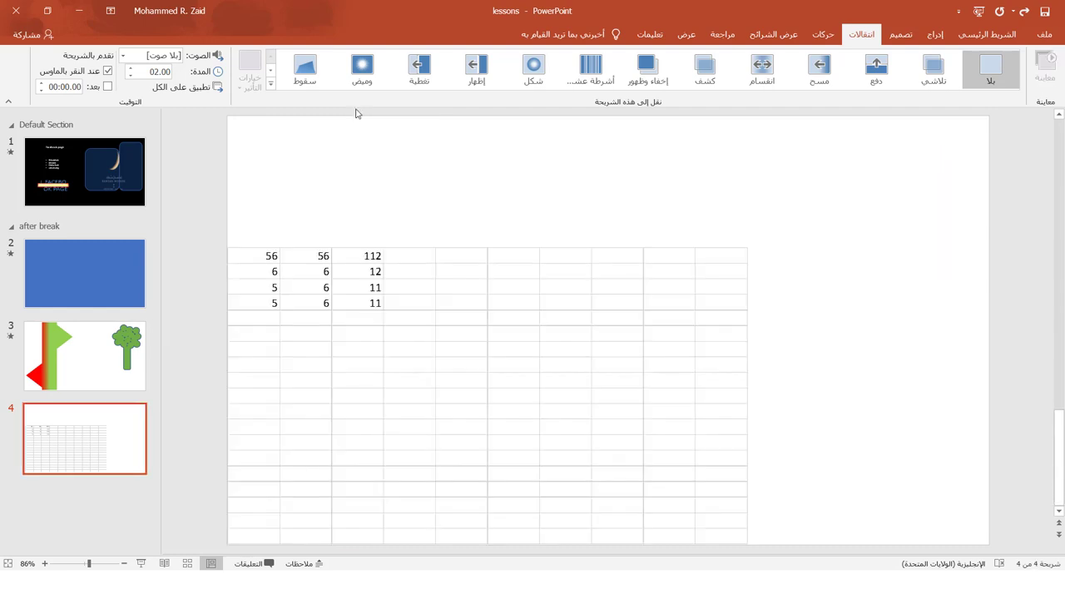
{"action": "left_click", "coordinate": [367, 86]}
{"action": "left_click", "coordinate": [131, 152]}
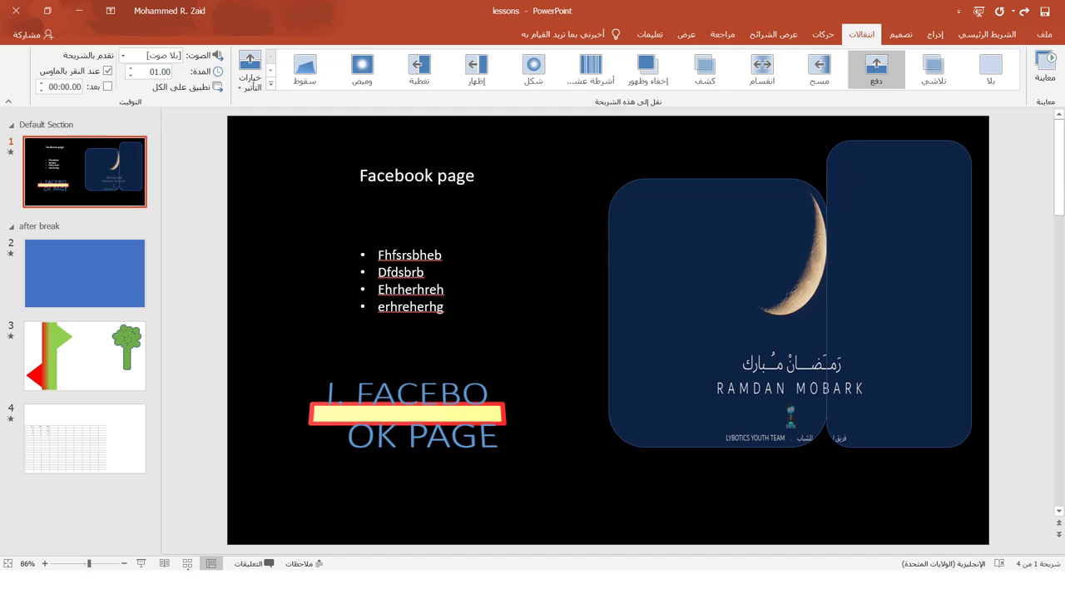
{"action": "left_click", "coordinate": [143, 564]}
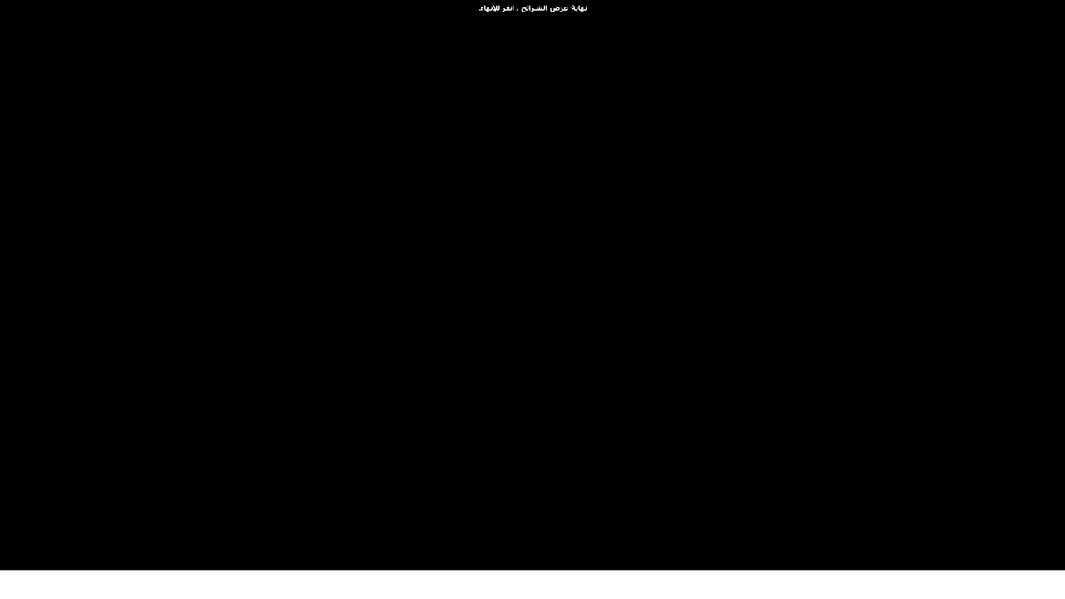
{"action": "left_click", "coordinate": [162, 225]}
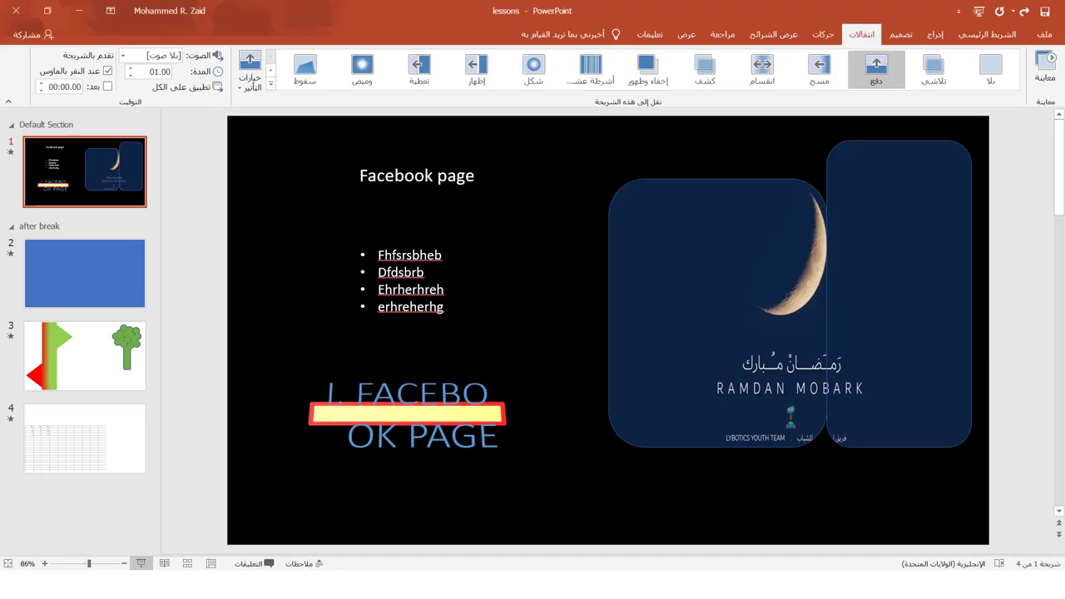